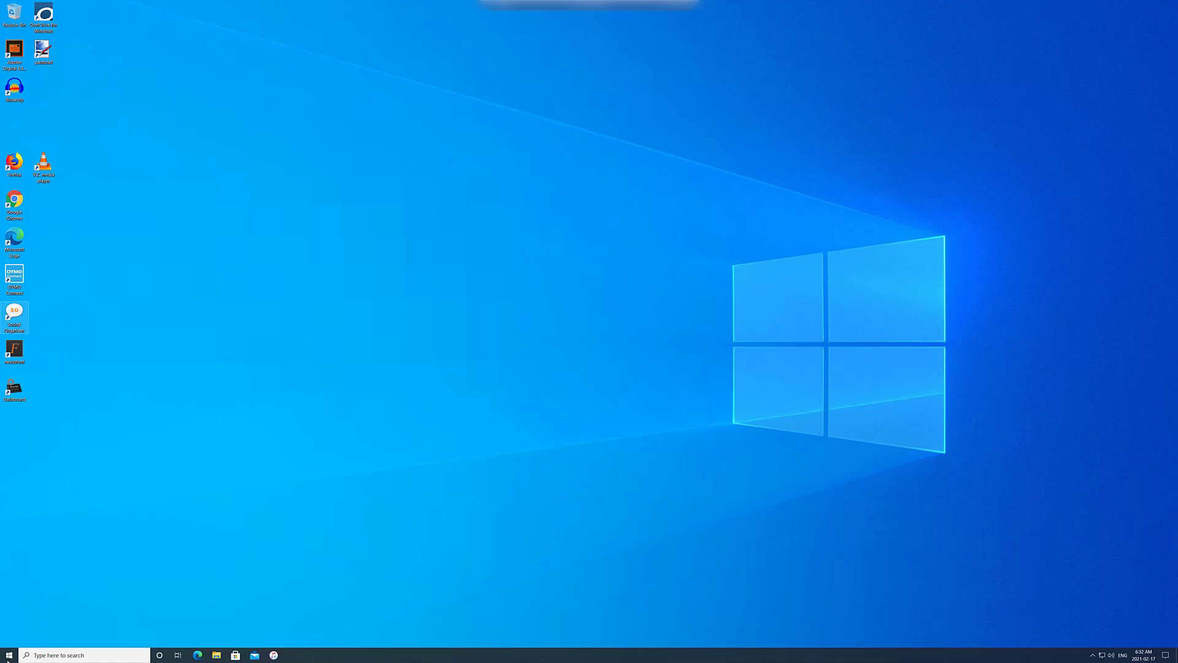
# - Open the Windows Start menu to show installed apps and pinned tiles
pyautogui.click(8, 655)
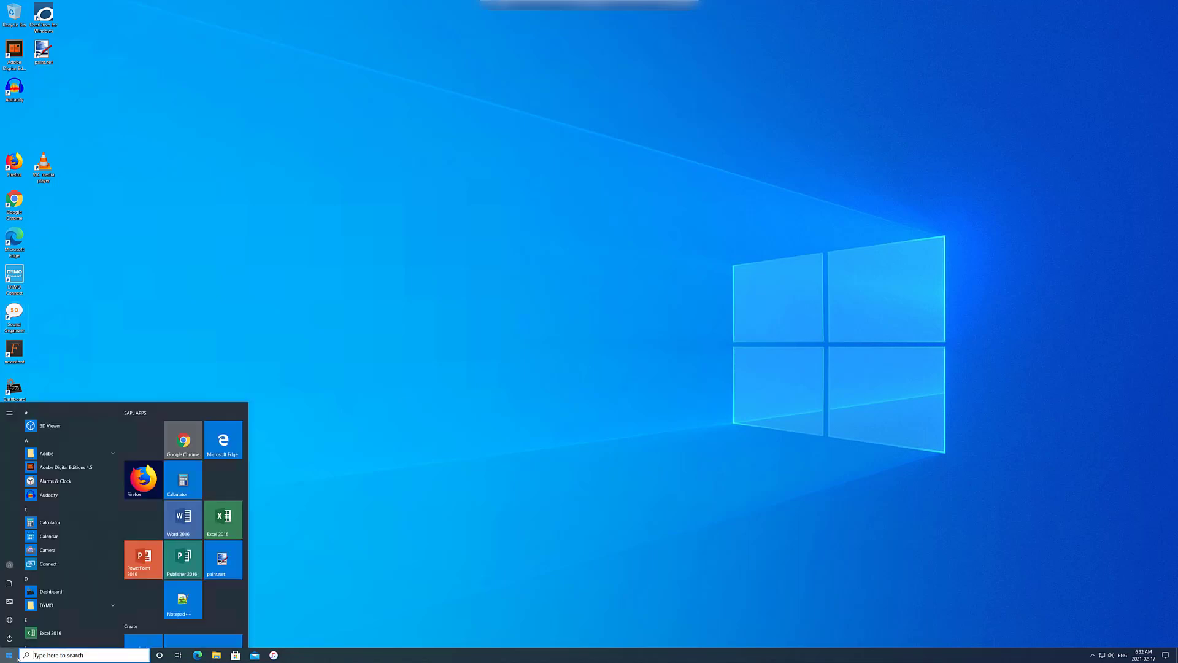
# - In File Explorer, go to Downloads > Acrobat_2017_Web_WWMUI > Adobe Acrobat and select Setup
pyautogui.click(216, 654)
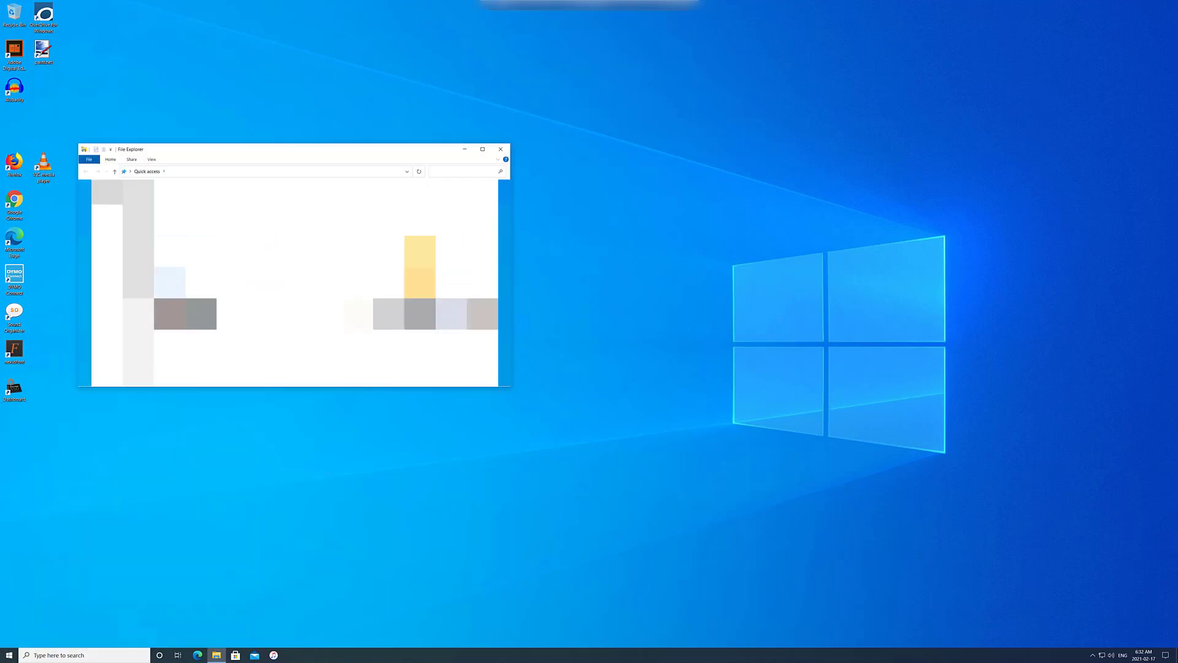
pyautogui.doubleClick(223, 232)
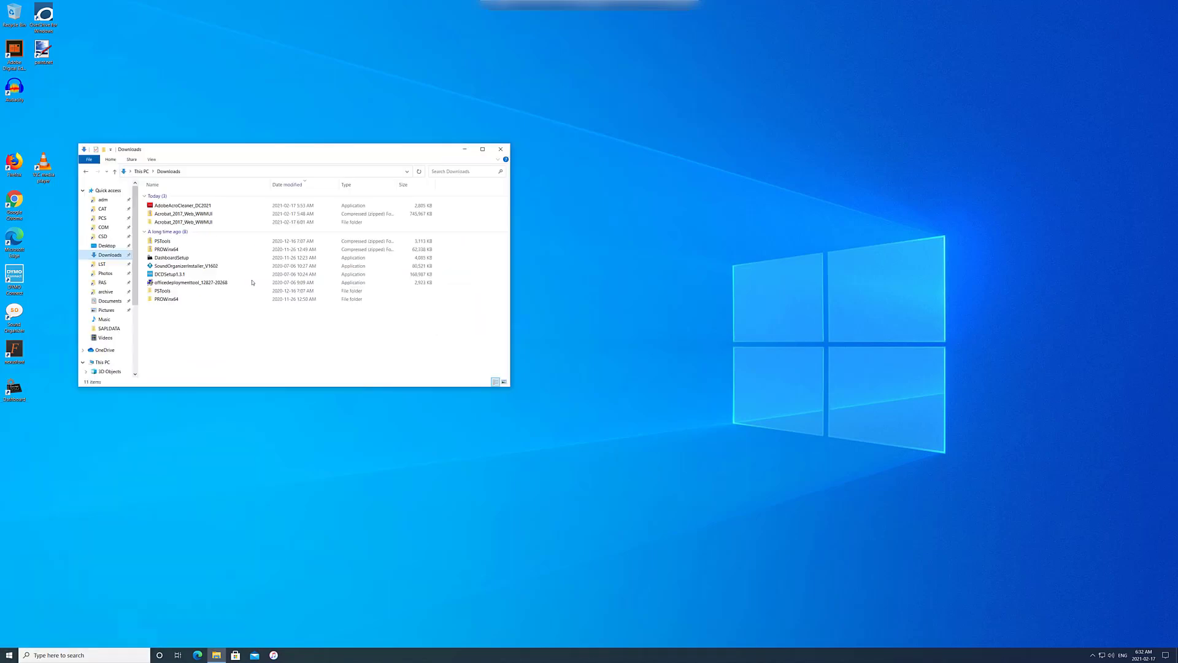
pyautogui.click(208, 222)
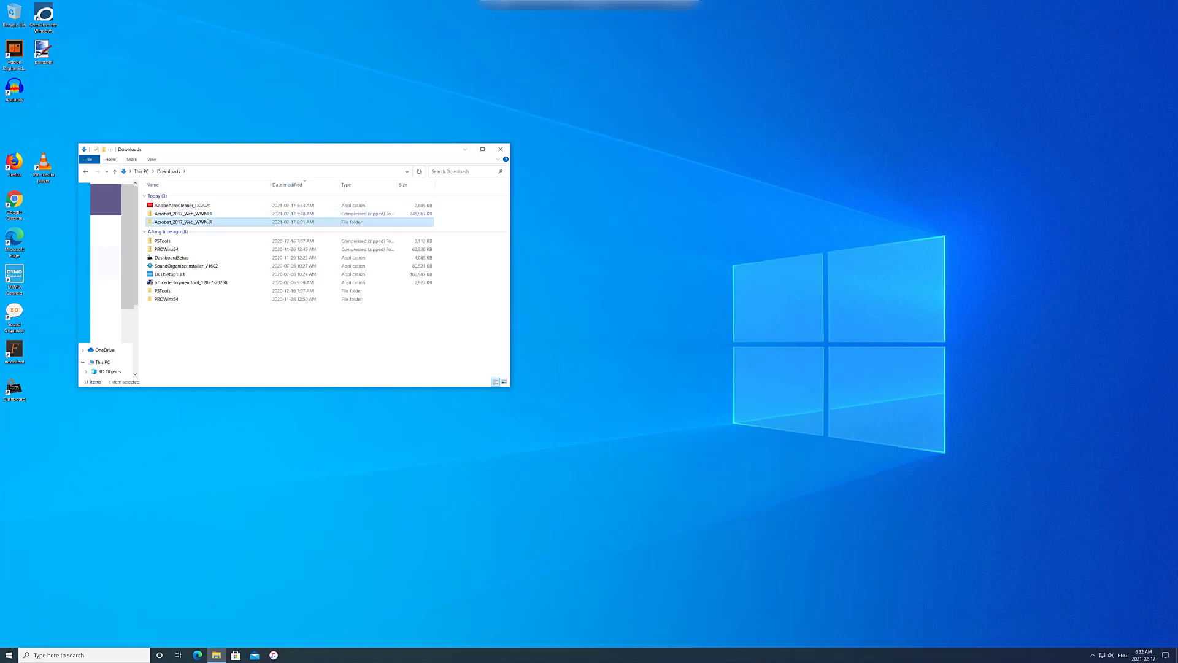
pyautogui.doubleClick(208, 222)
pyautogui.scroll(-2, 261, 337)
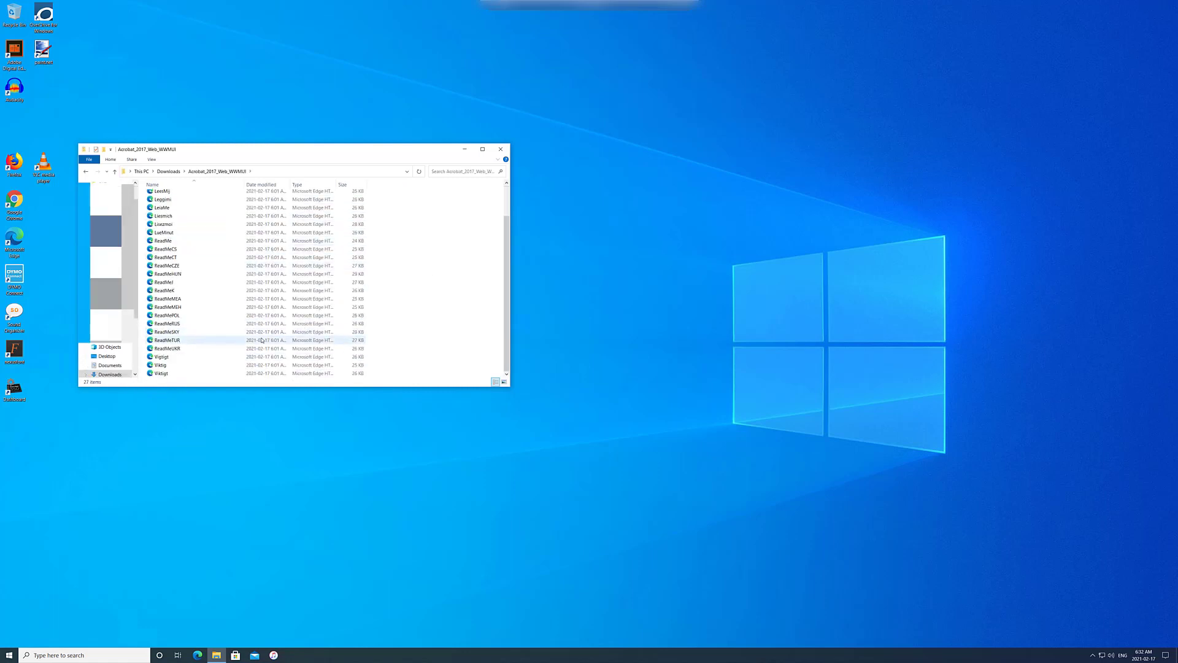
pyautogui.scroll(3, 260, 339)
pyautogui.doubleClick(175, 196)
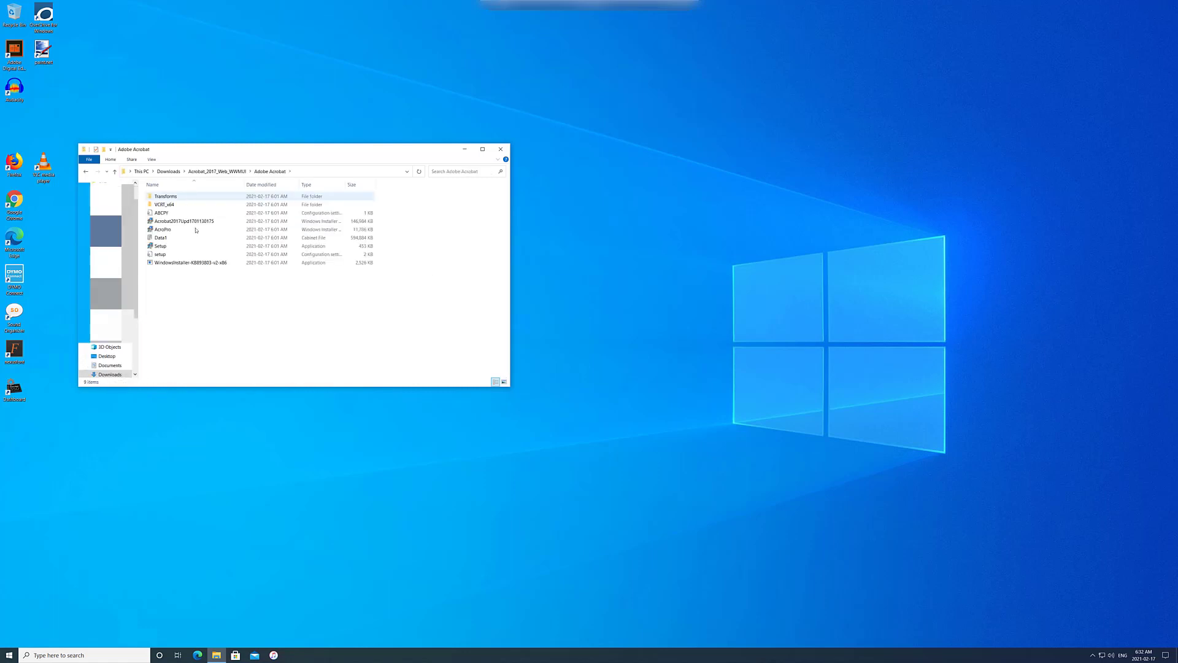
pyautogui.click(171, 247)
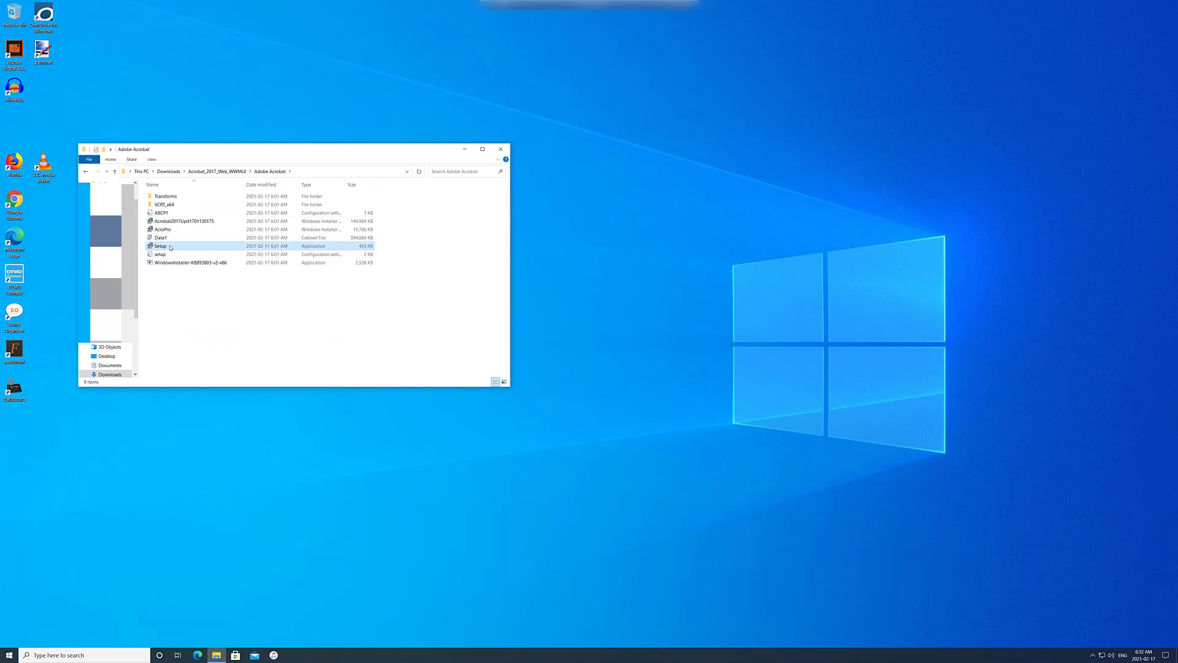
# - Run the Setup installer as administrator
pyautogui.rightClick(171, 248)
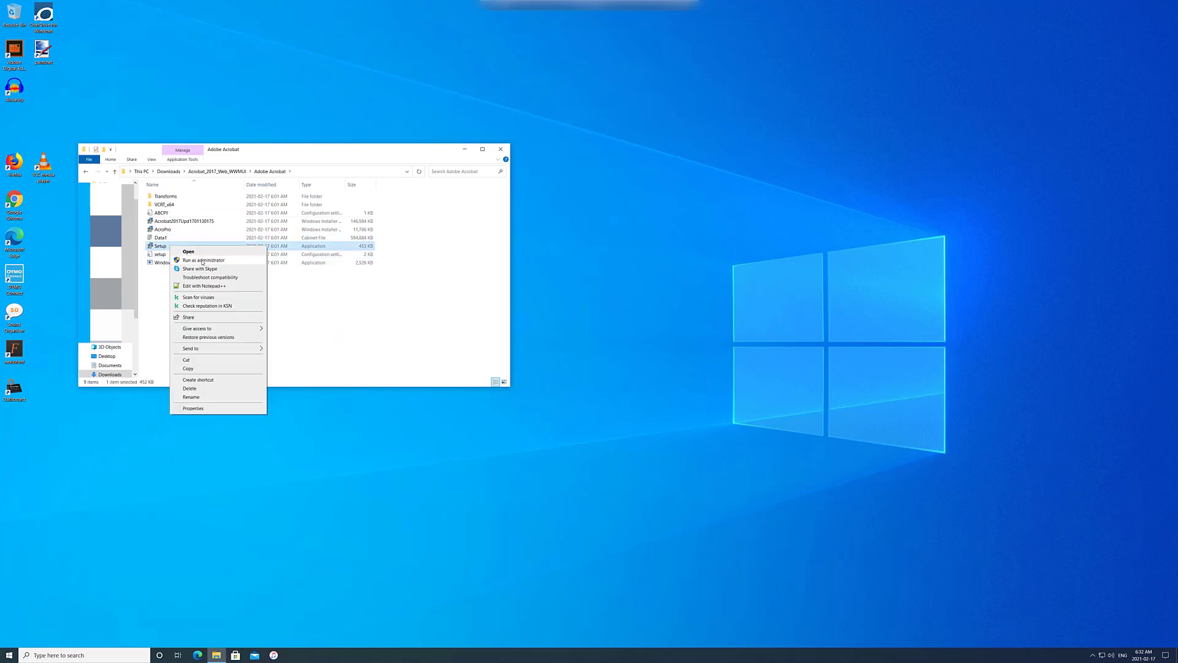
pyautogui.click(203, 260)
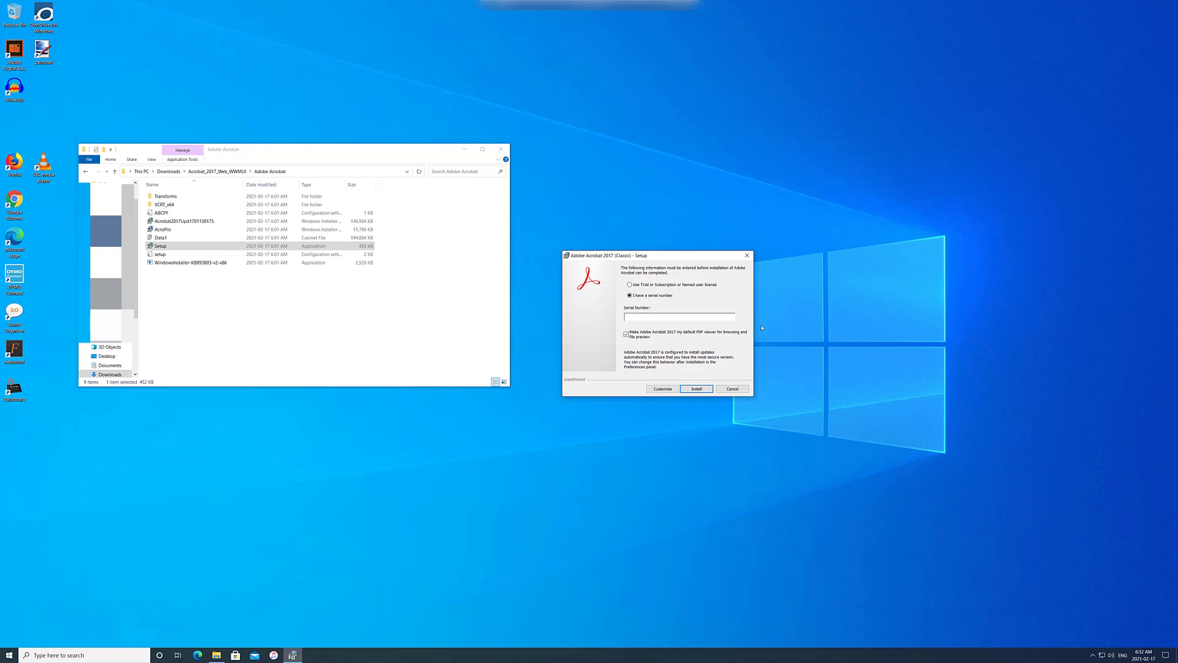
# - Install Acrobat 2017 and launch it once setup completes
pyautogui.click(703, 390)
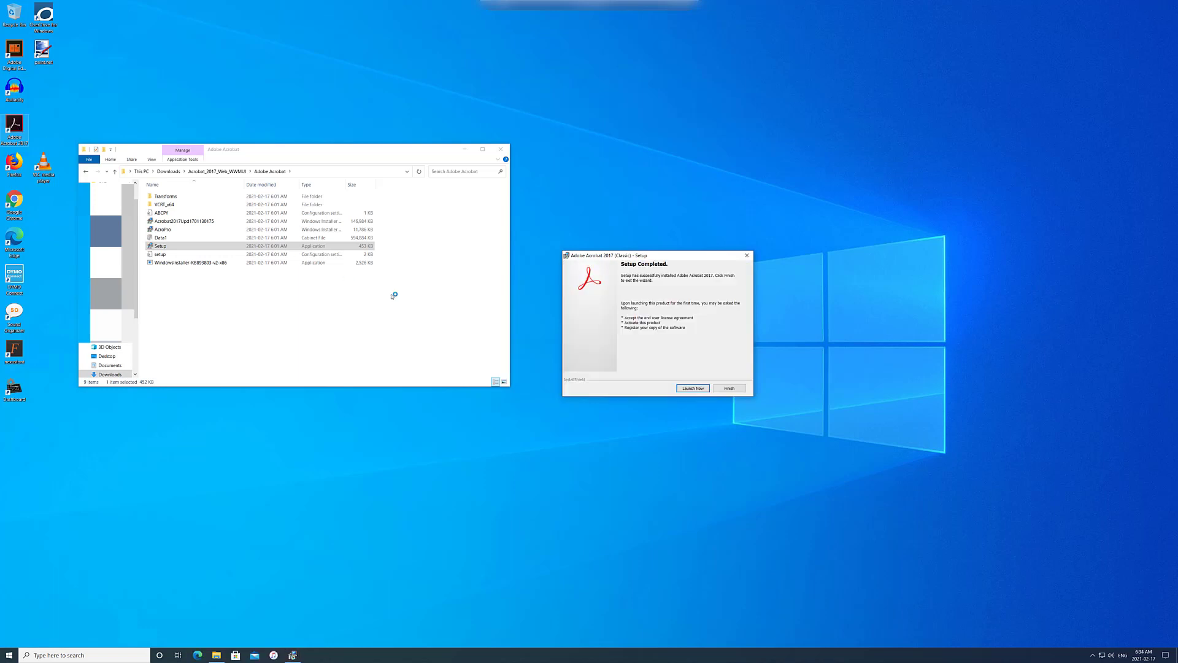
pyautogui.click(693, 388)
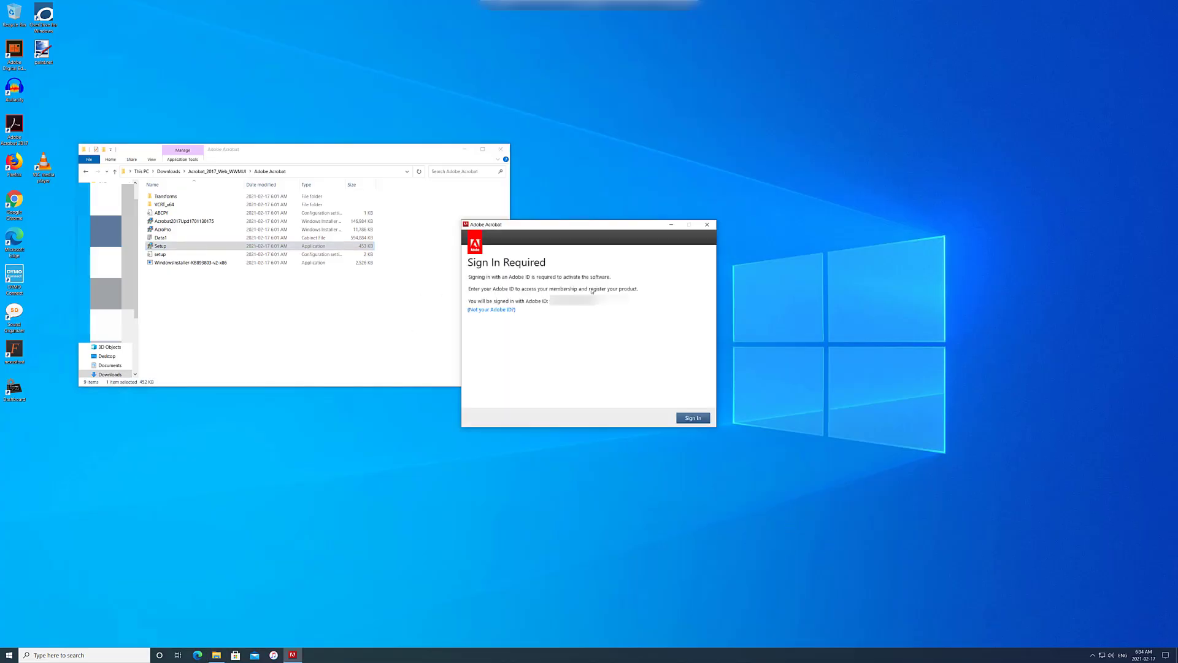
# - Sign in to Acrobat, dismiss the usage-data and file-access welcome screens, then open the Start menu
pyautogui.click(694, 419)
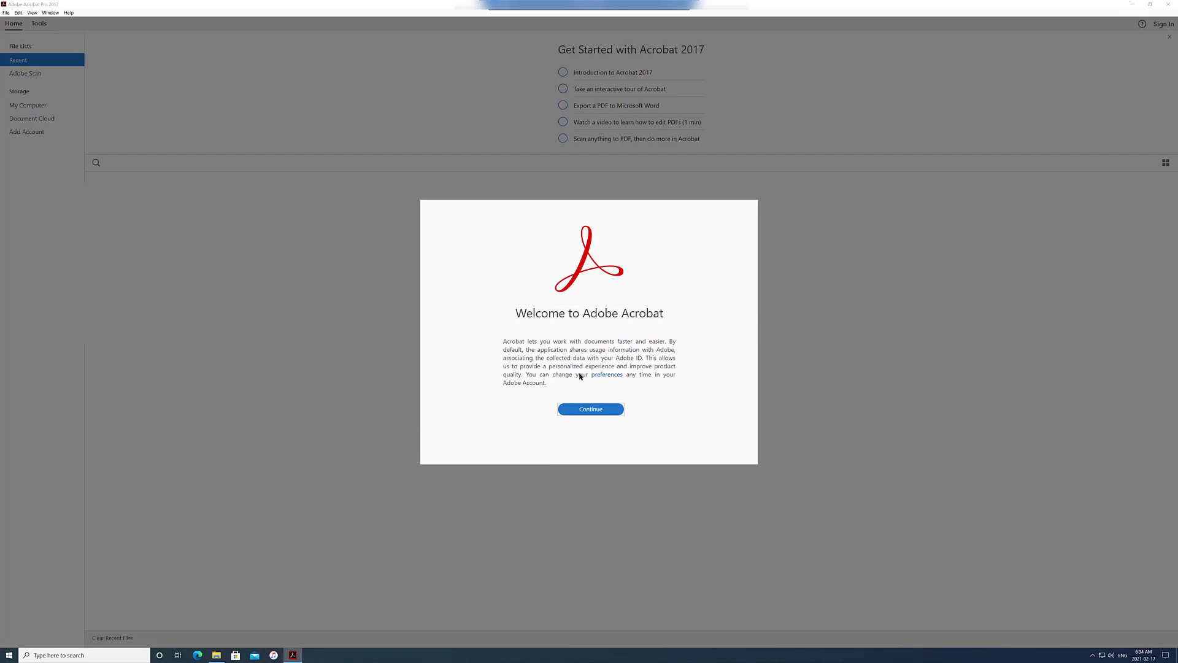
pyautogui.click(594, 410)
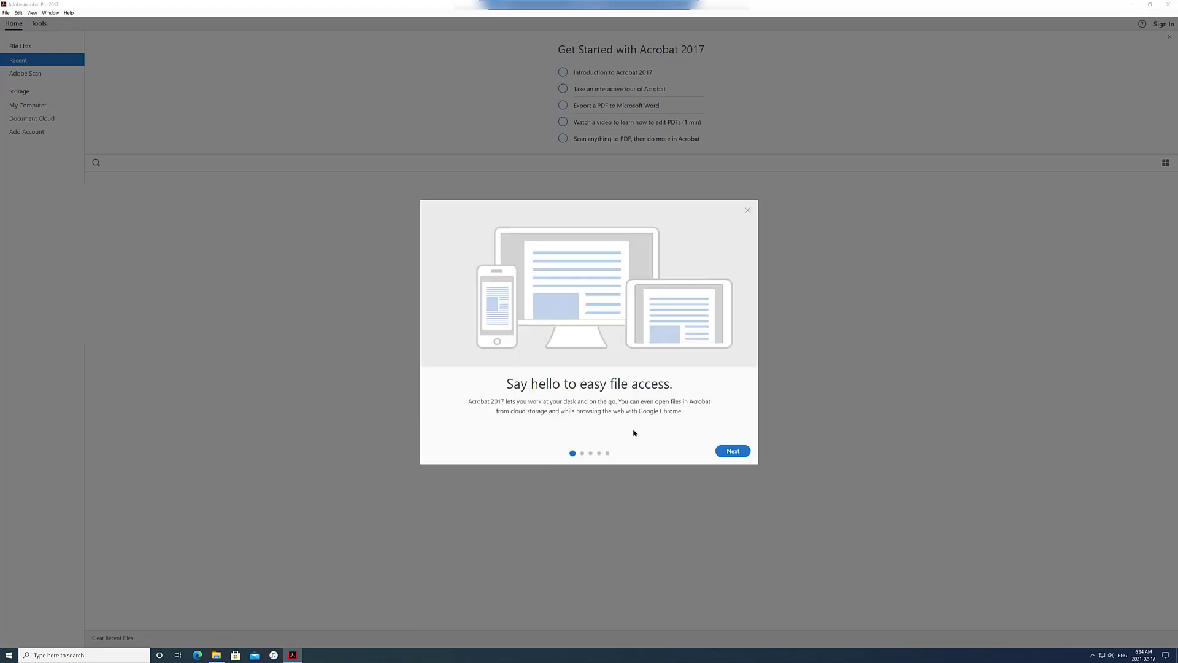
pyautogui.click(748, 211)
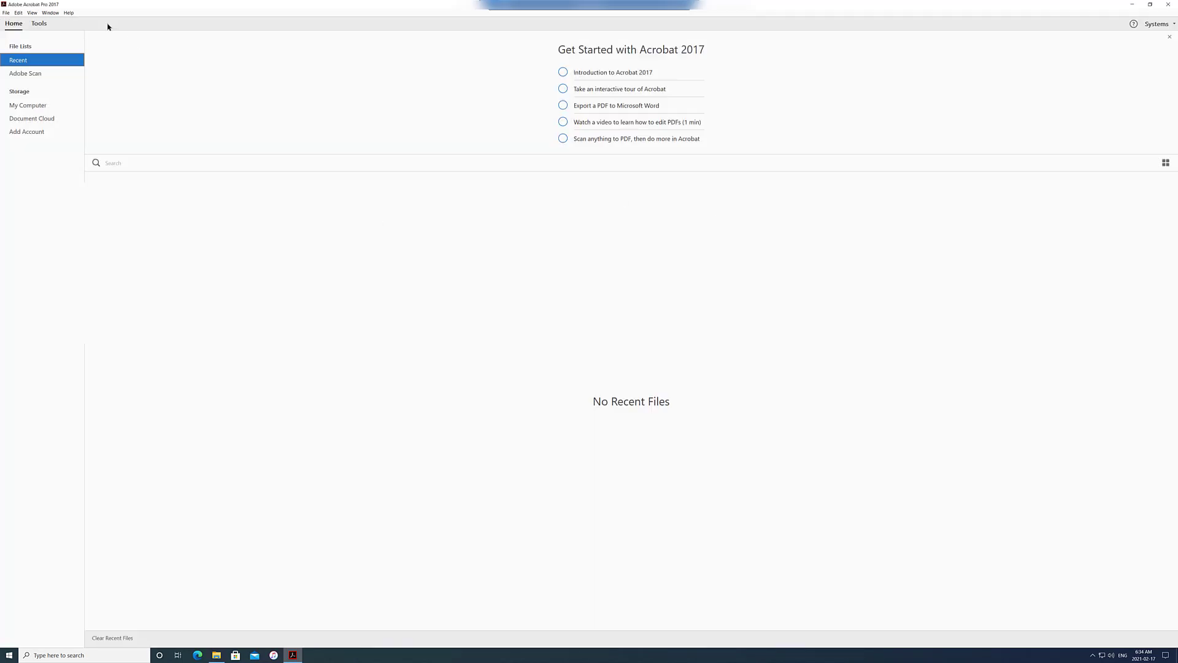
pyautogui.click(69, 13)
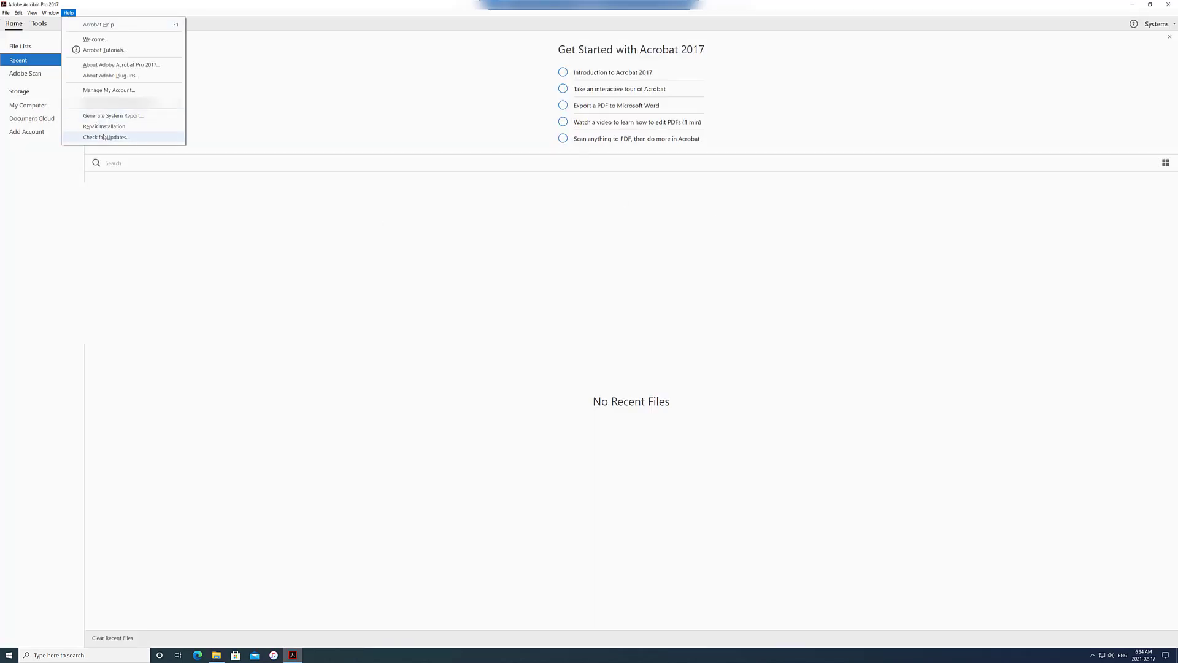
pyautogui.click(9, 655)
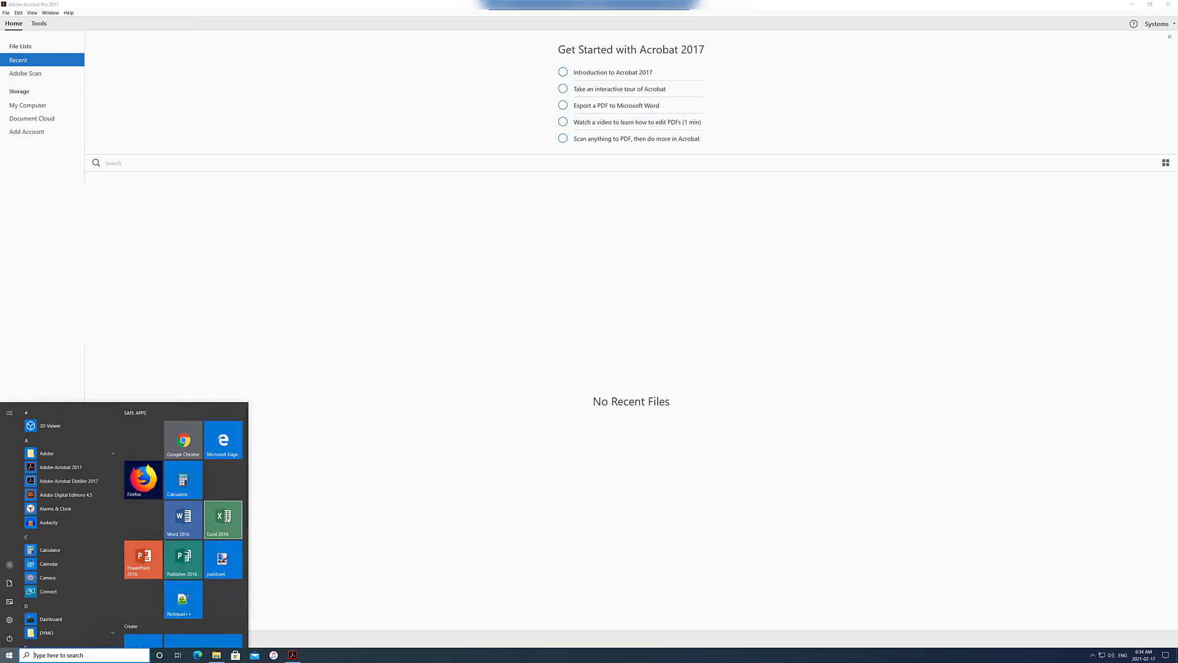
# - Launch Excel 2016, create a blank workbook, and start Save as Adobe PDF
pyautogui.click(222, 520)
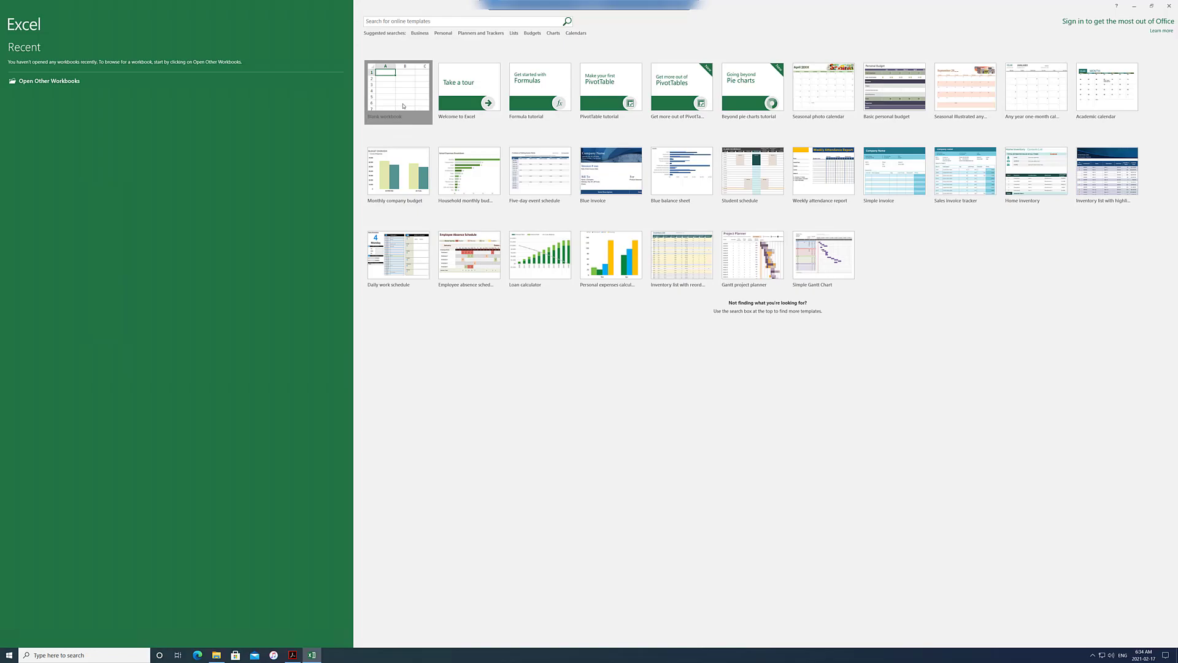
pyautogui.click(403, 105)
pyautogui.click(11, 17)
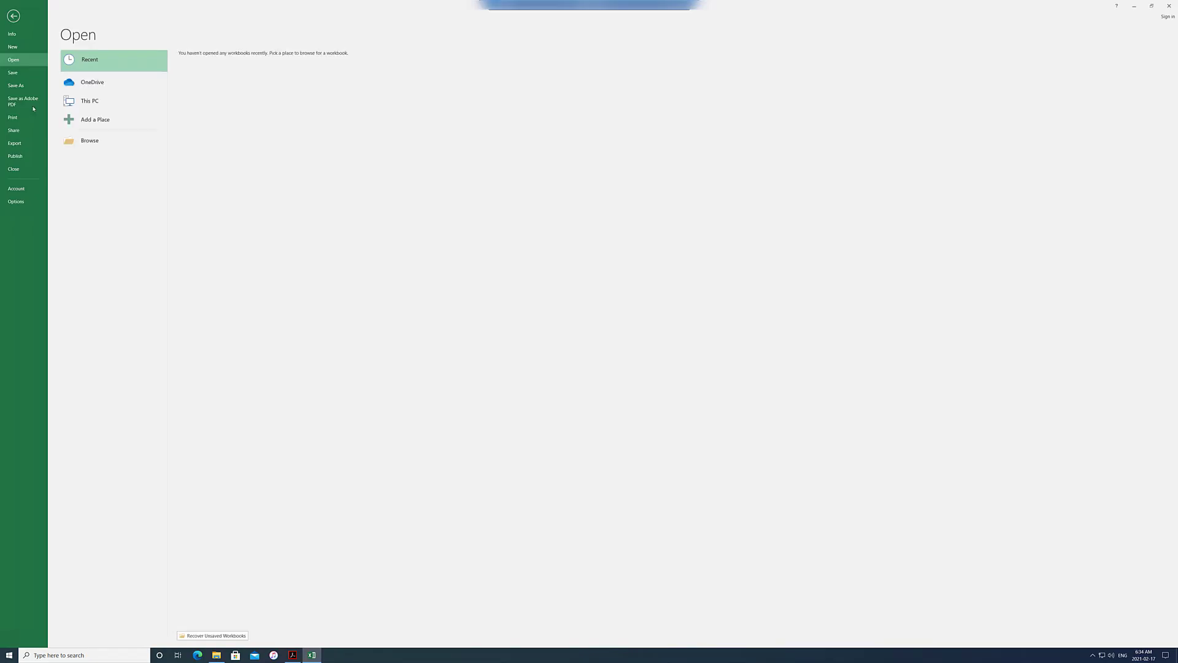
pyautogui.click(30, 100)
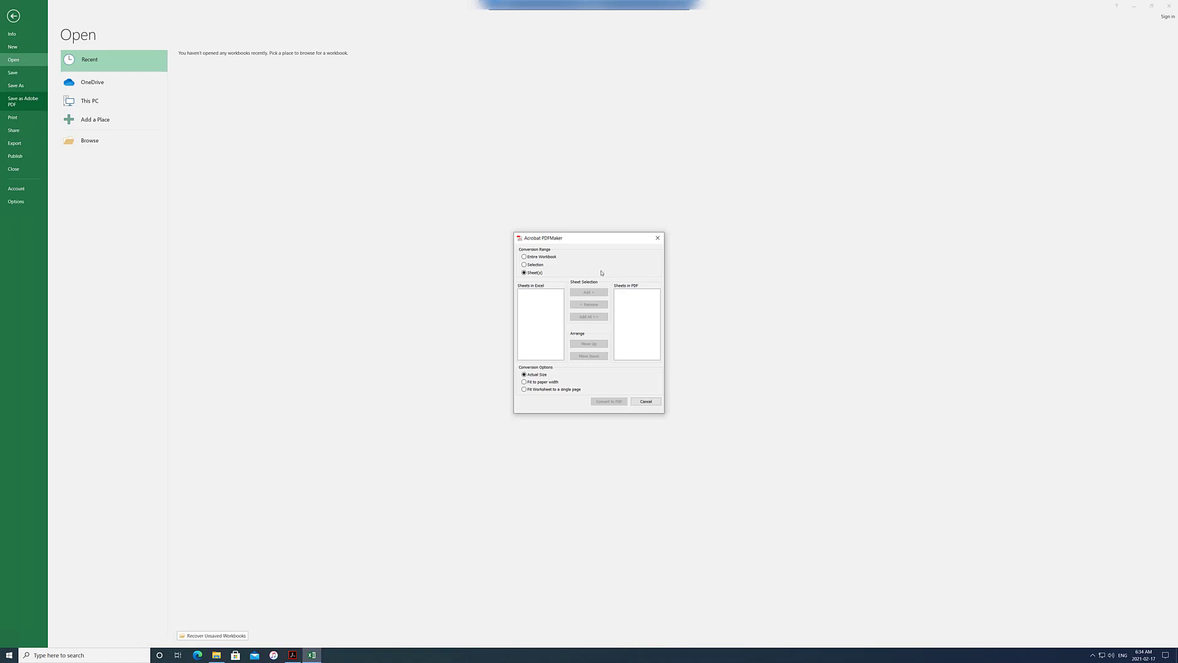
# - Cancel the PDFMaker conversion dialog and briefly show then hide the hidden-icons tray
pyautogui.click(648, 402)
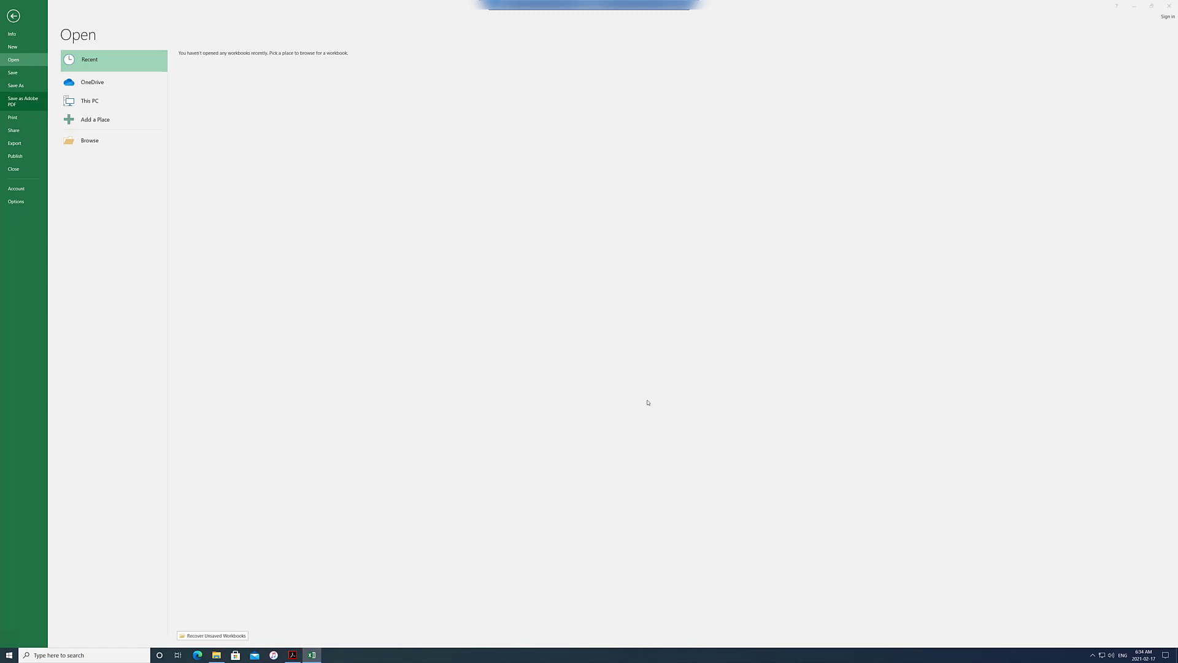
pyautogui.click(1092, 657)
pyautogui.click(1092, 657)
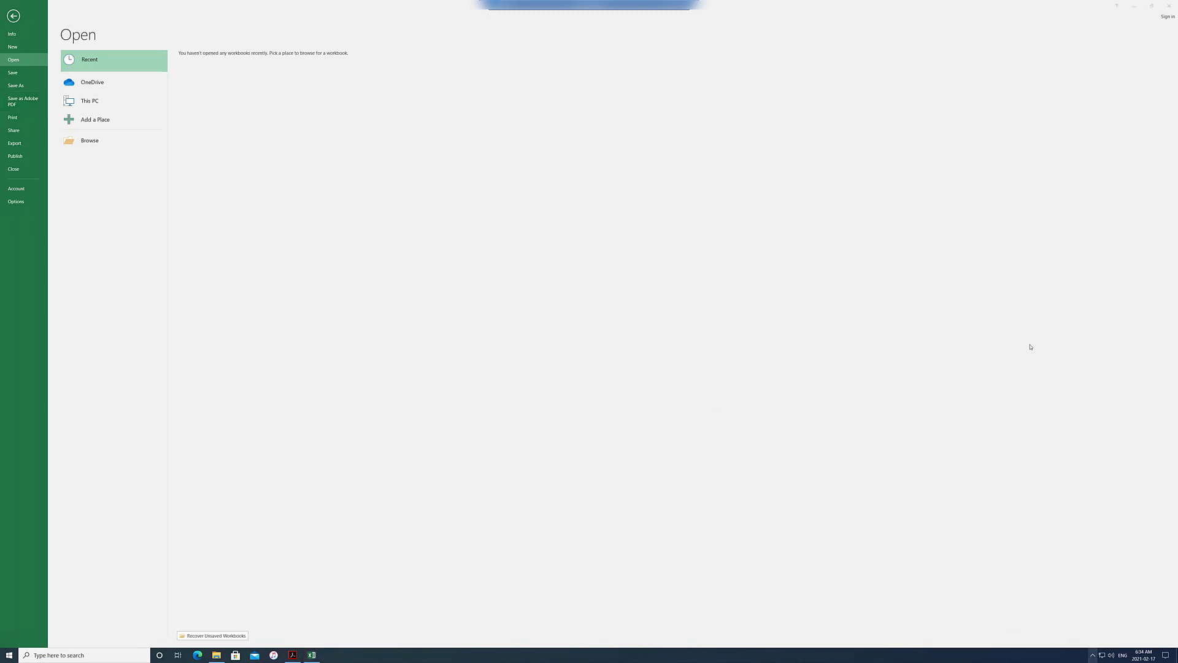
# - In Acrobat, run Help > Check for Updates and download and install the available update
pyautogui.click(1136, 8)
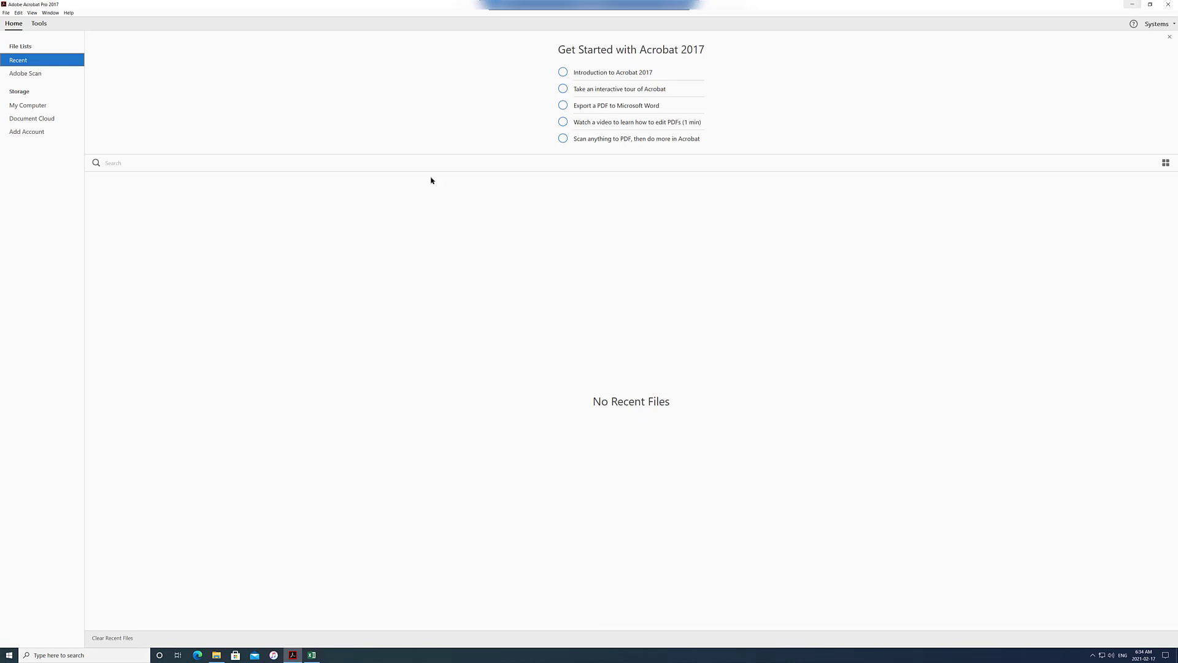
pyautogui.click(67, 13)
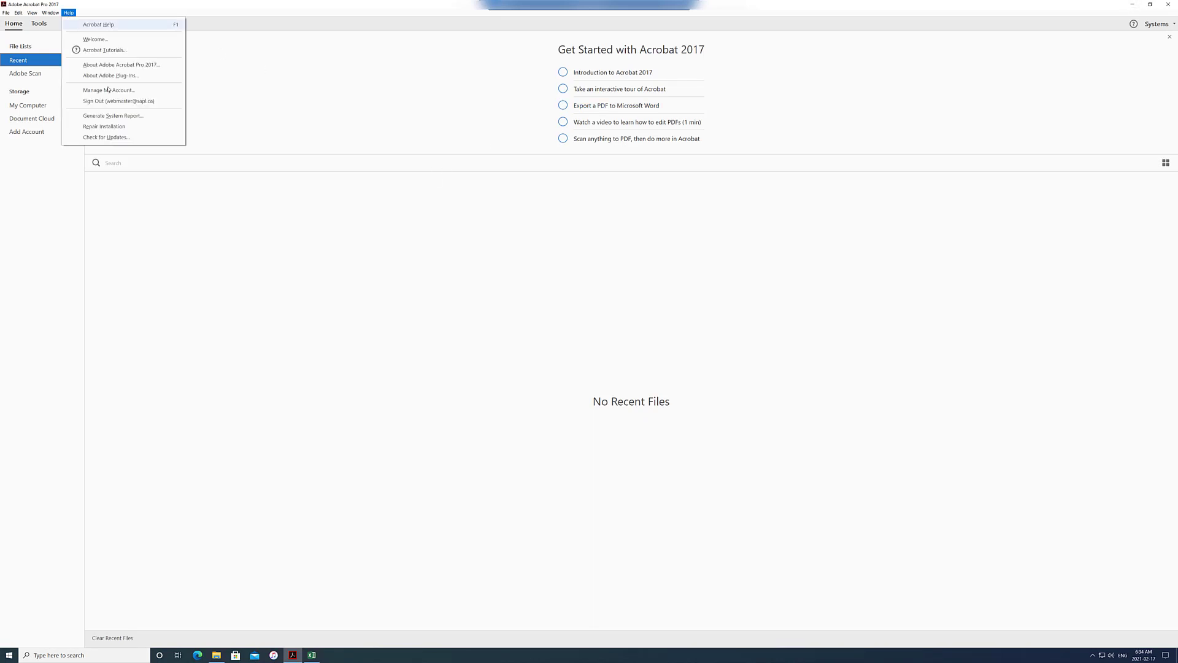
pyautogui.click(106, 137)
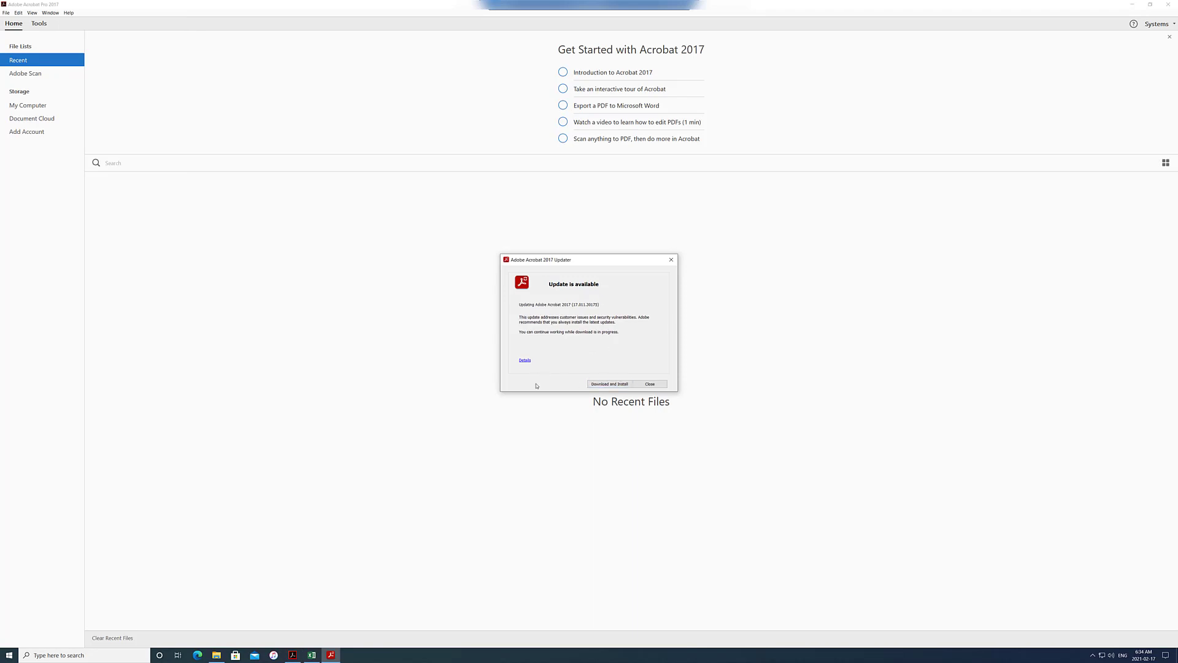
pyautogui.click(620, 386)
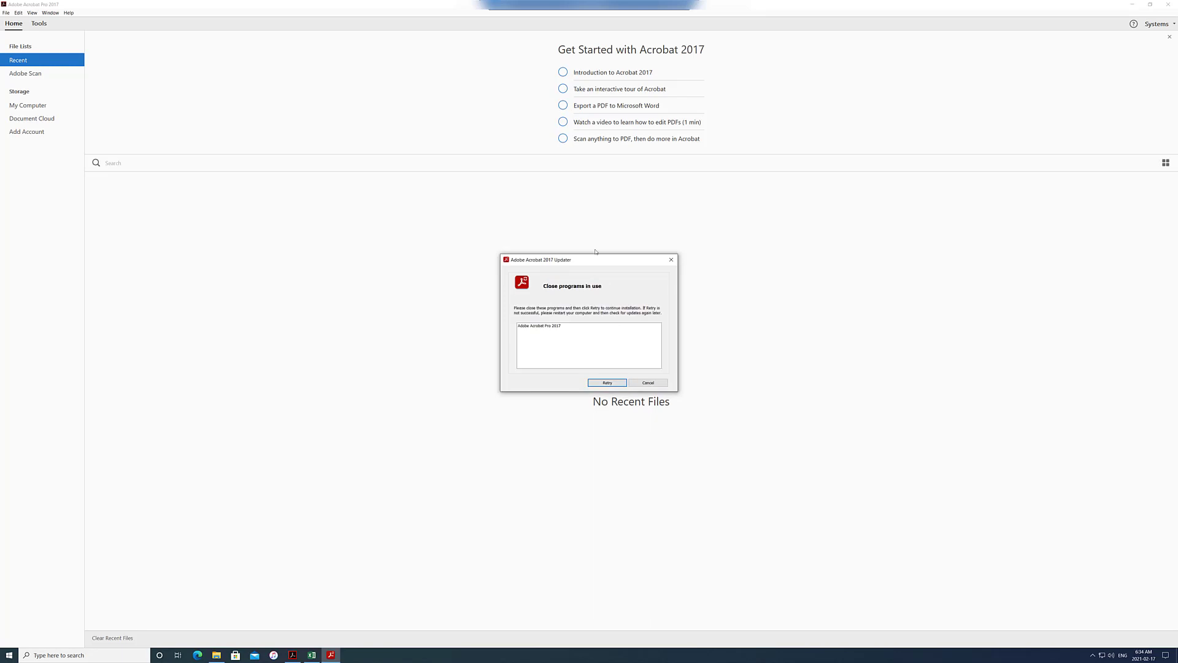
# - Close Acrobat Pro, retry the update until it succeeds, close the updater, and return to Excel
pyautogui.click(1168, 4)
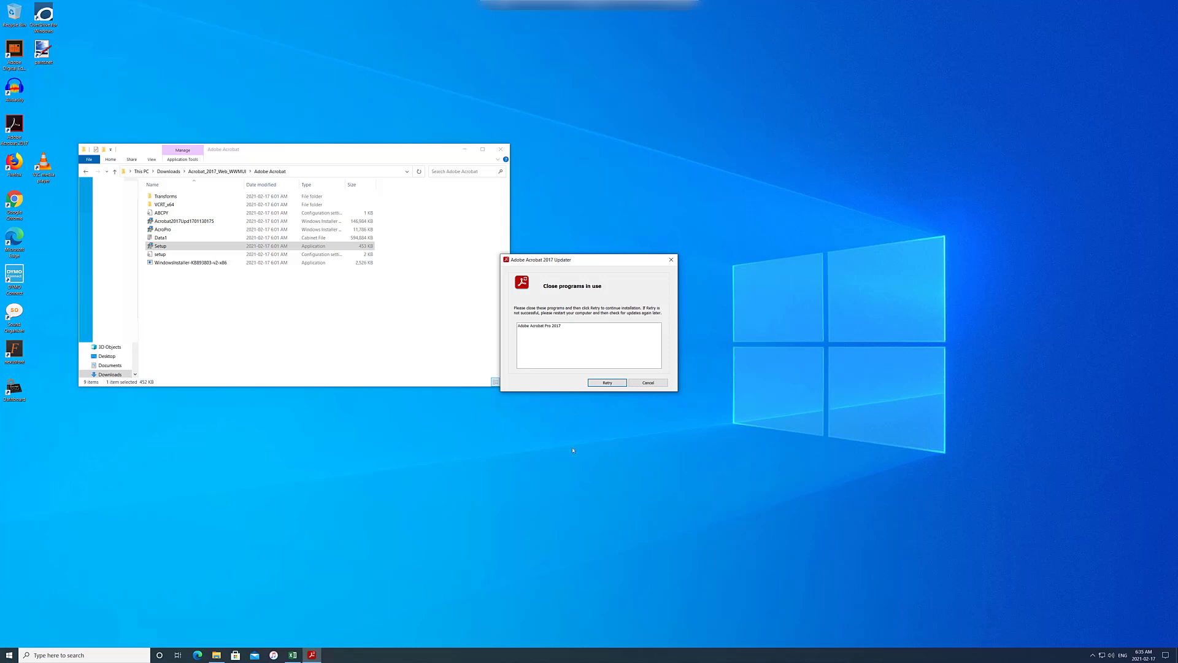
pyautogui.click(607, 382)
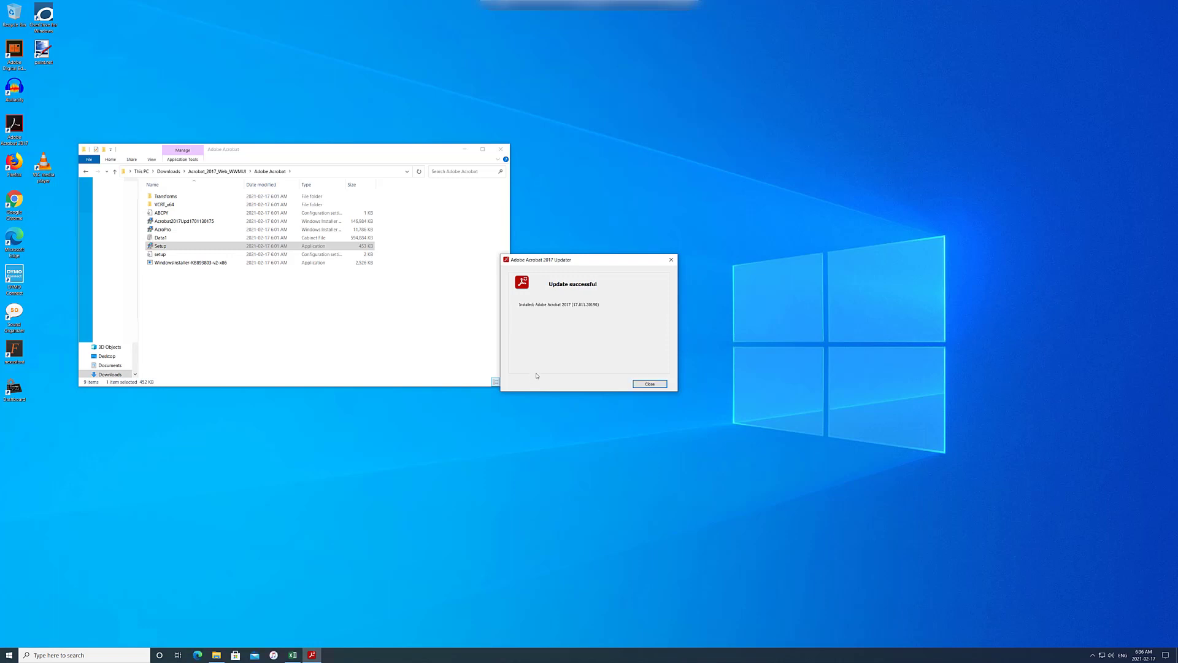
pyautogui.click(644, 385)
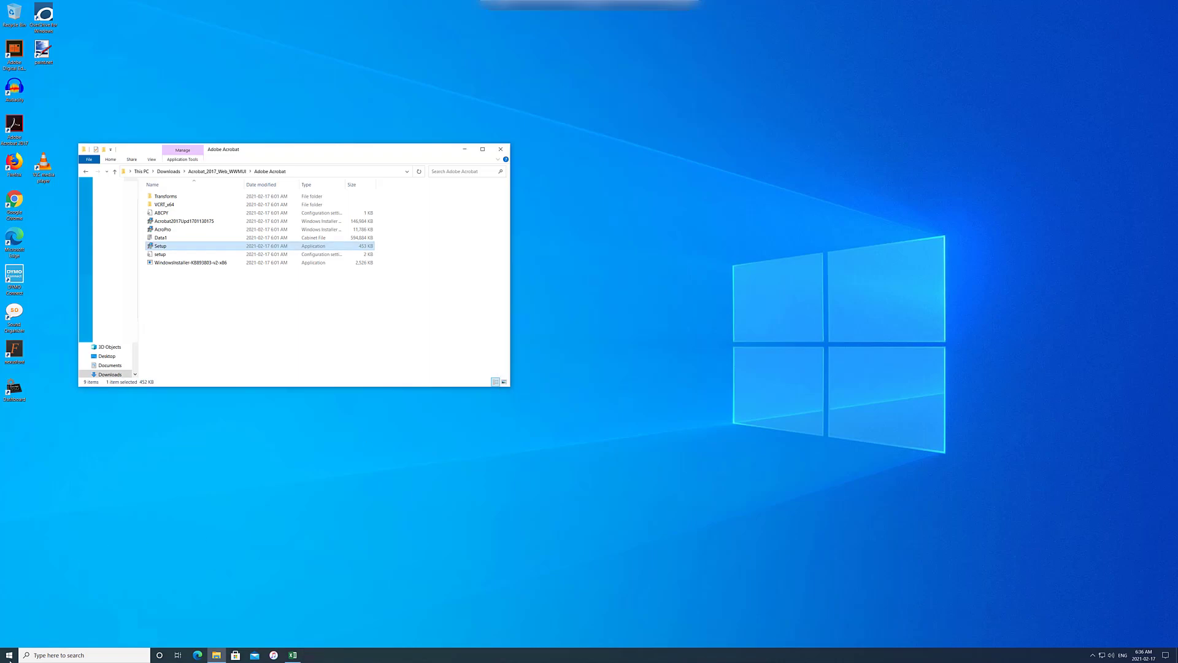
pyautogui.click(293, 654)
# - Retry Save as Adobe PDF, dismiss the missing resource files error, and open Excel Options
pyautogui.click(27, 106)
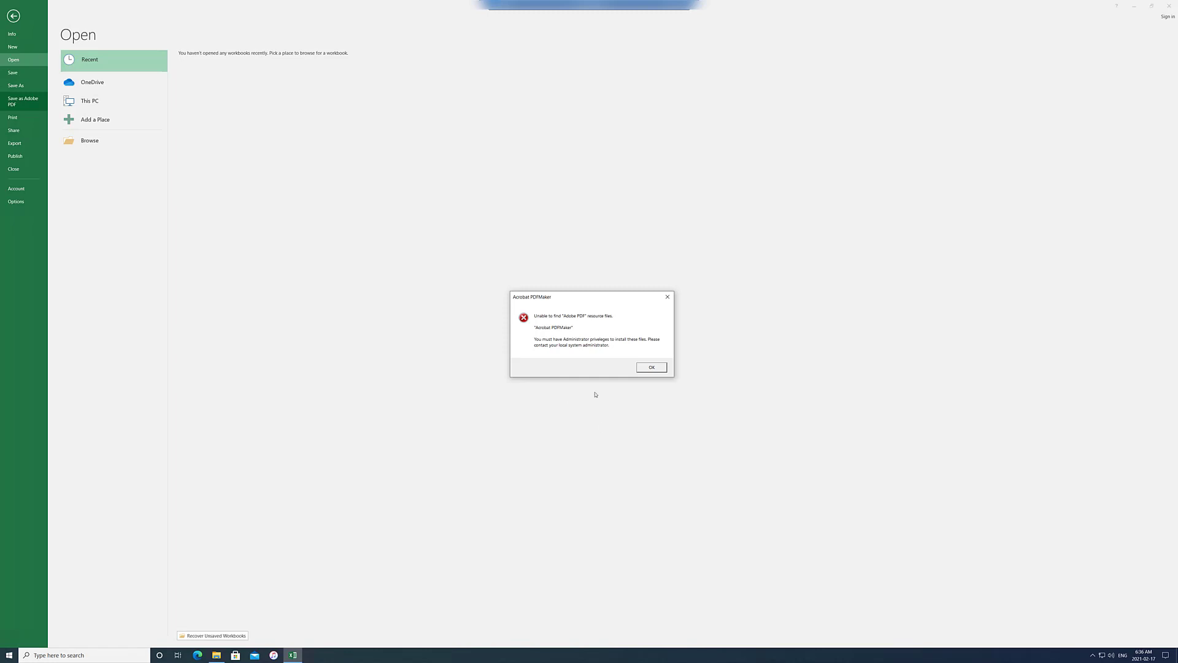
pyautogui.click(650, 367)
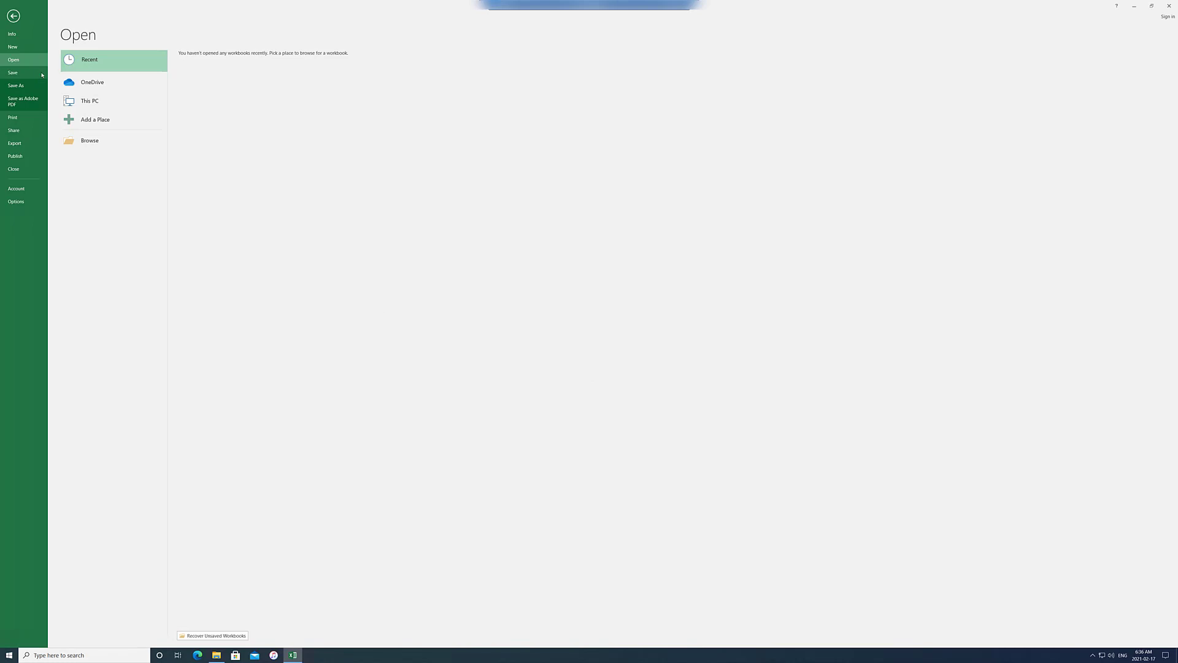
pyautogui.click(16, 202)
# - Disable the Acrobat PDFMaker Office COM Addin, paste the serial number into A1, and open File
pyautogui.click(466, 296)
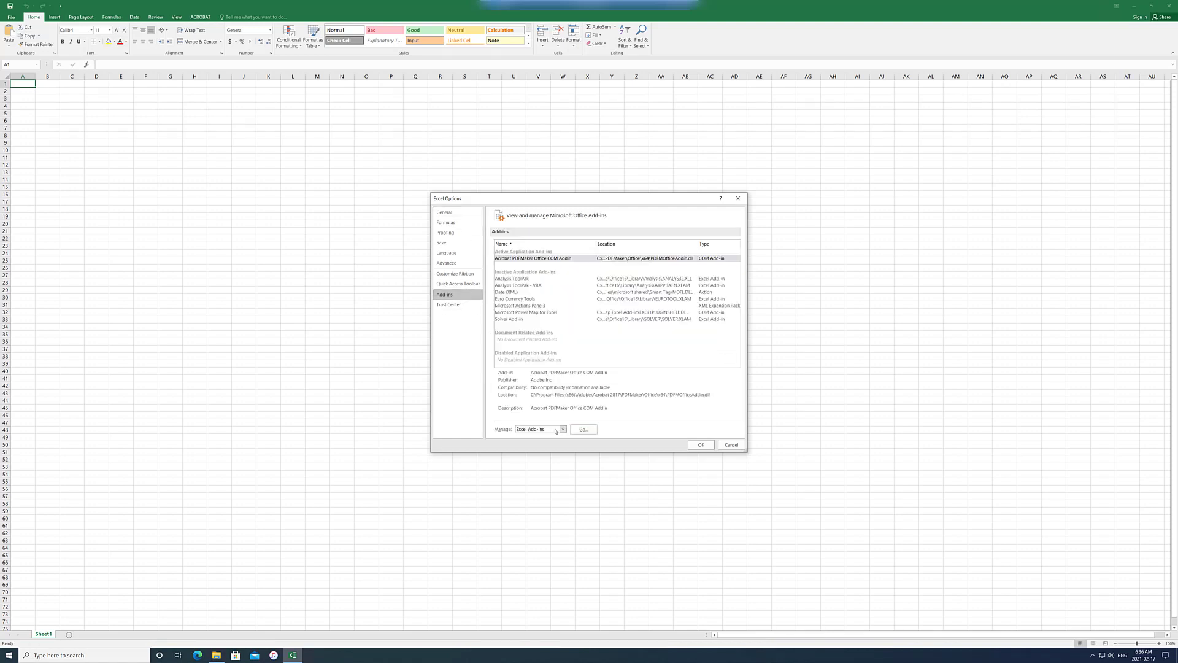
pyautogui.click(548, 429)
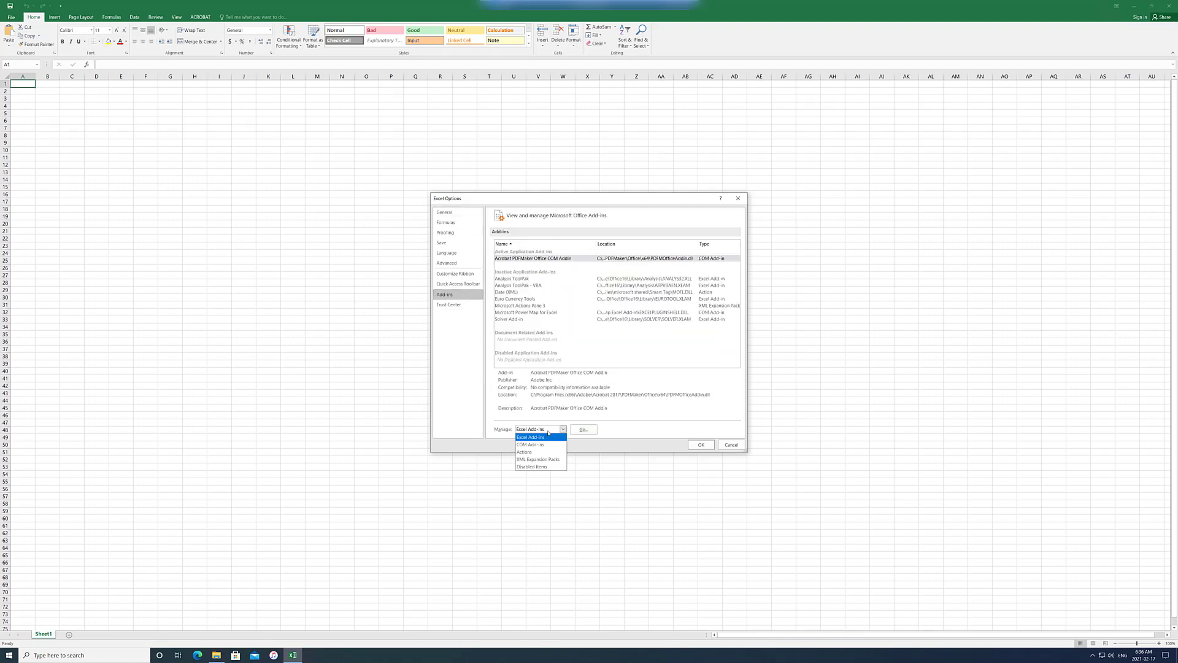
pyautogui.click(547, 445)
pyautogui.click(583, 430)
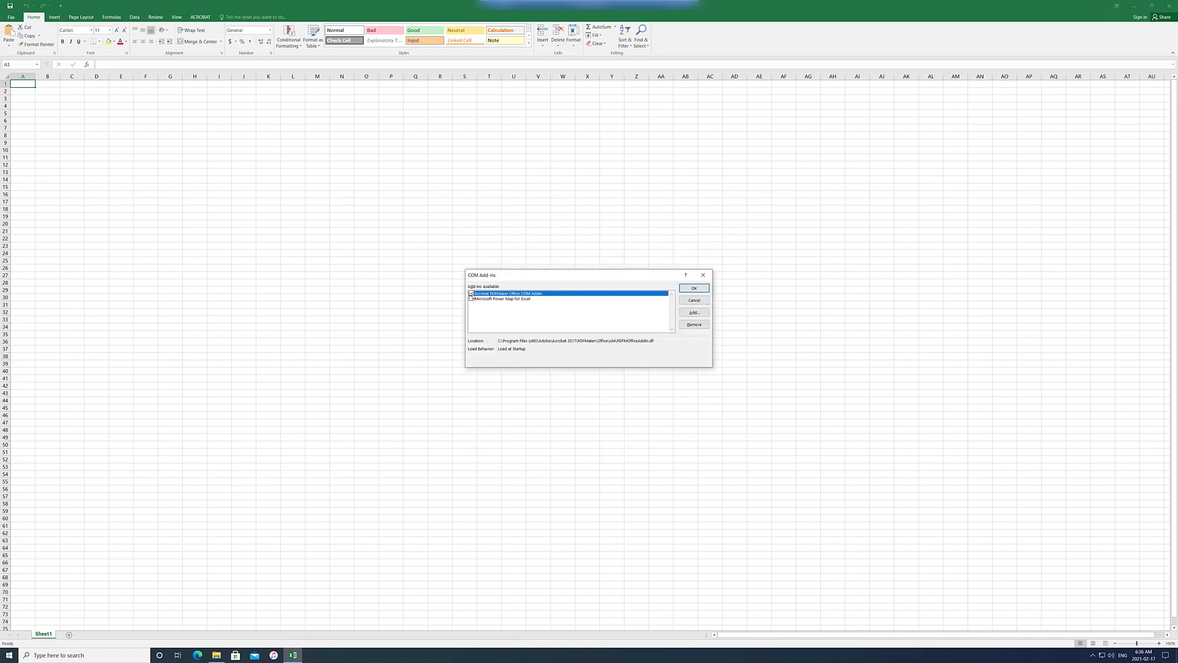
pyautogui.click(471, 294)
pyautogui.click(692, 289)
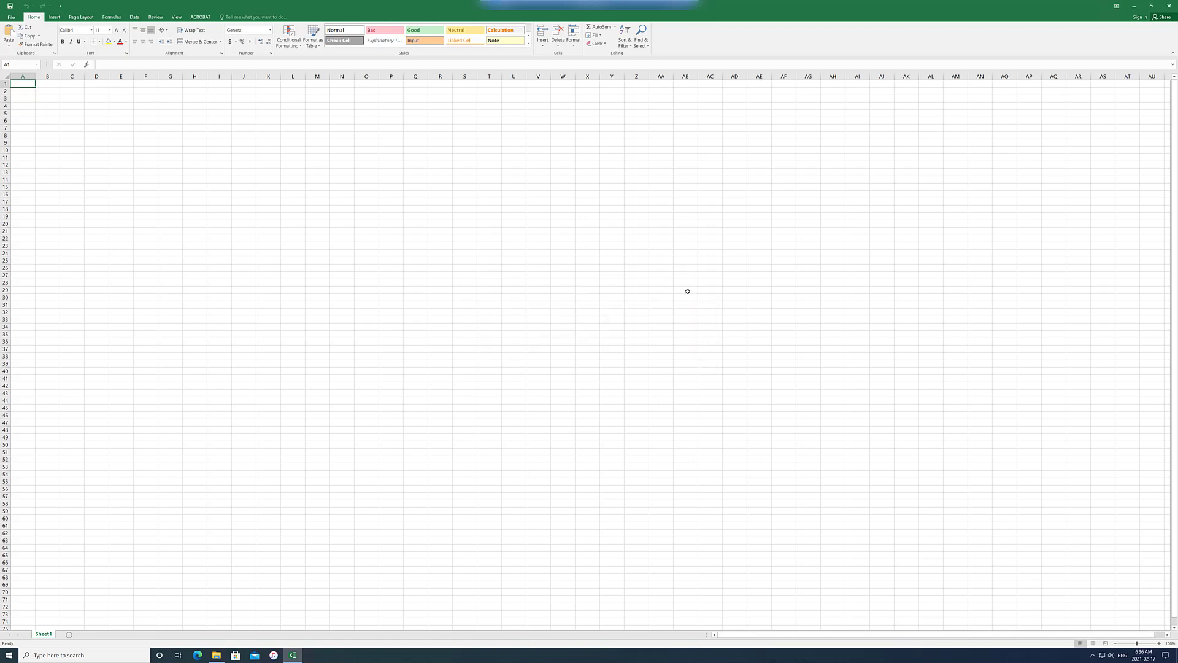
pyautogui.click(8, 30)
pyautogui.click(11, 18)
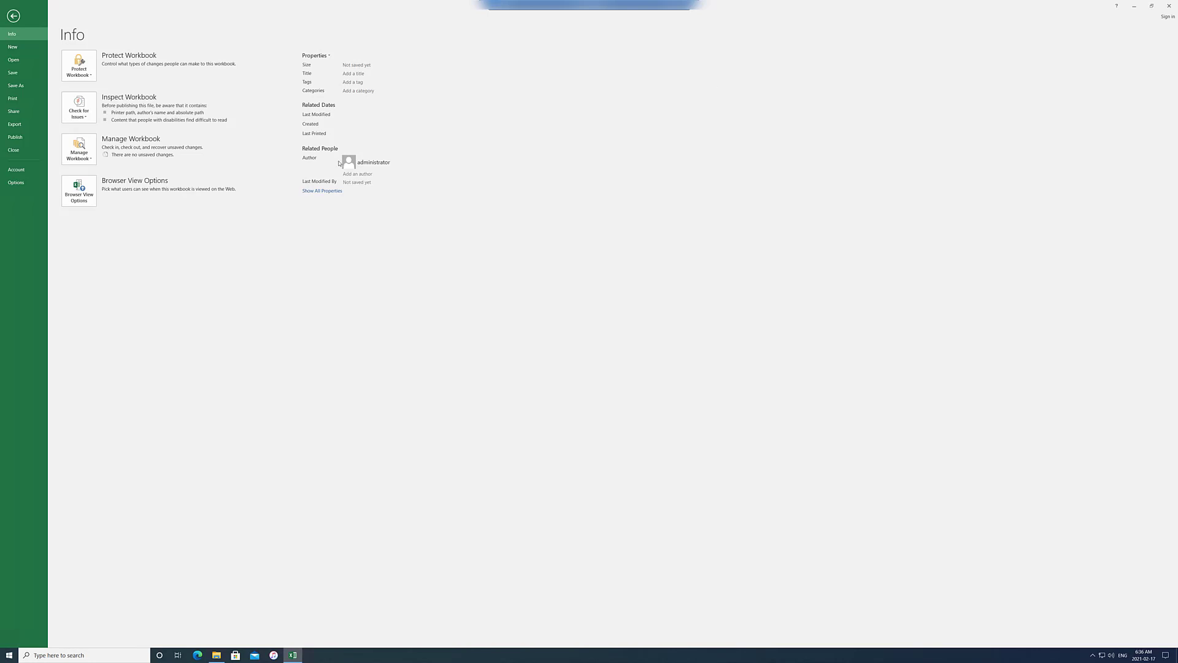
# - Close Excel, discarding the unsaved workbook, to return to the Adobe Acrobat folder window
pyautogui.click(1170, 6)
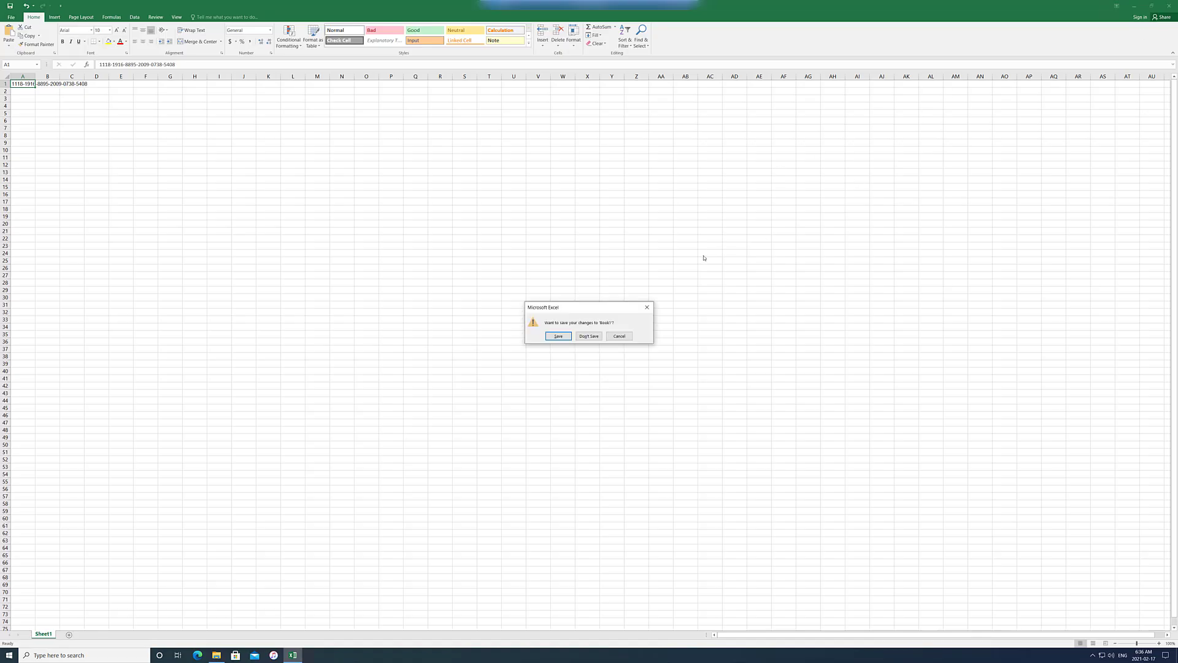
pyautogui.click(588, 335)
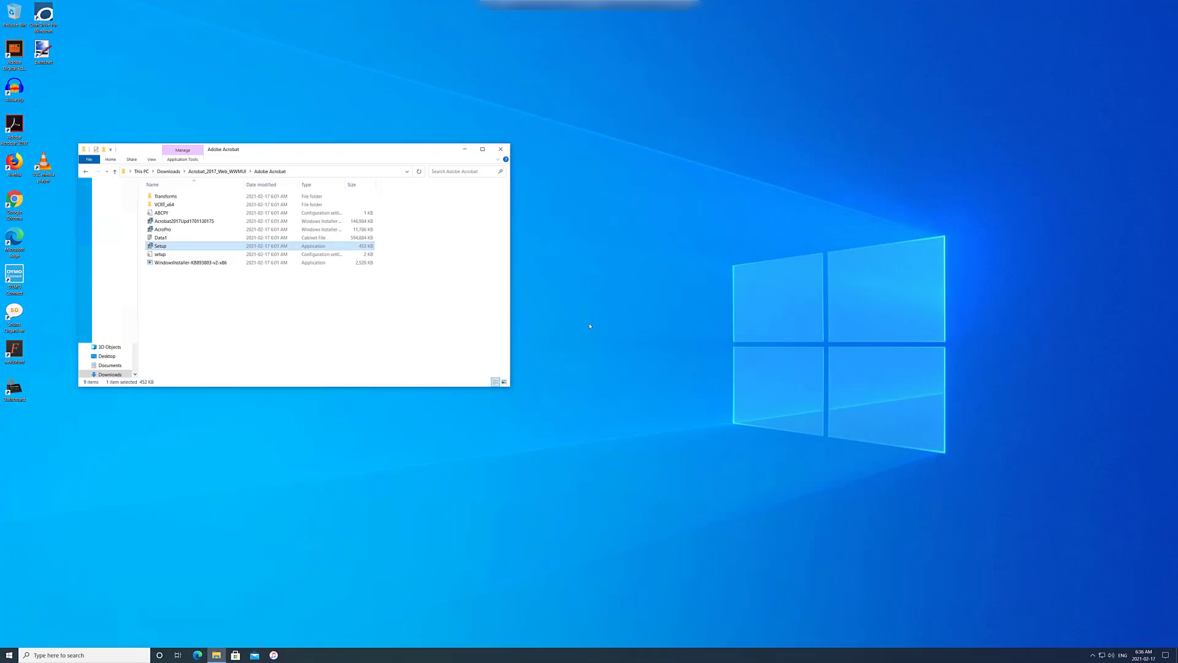